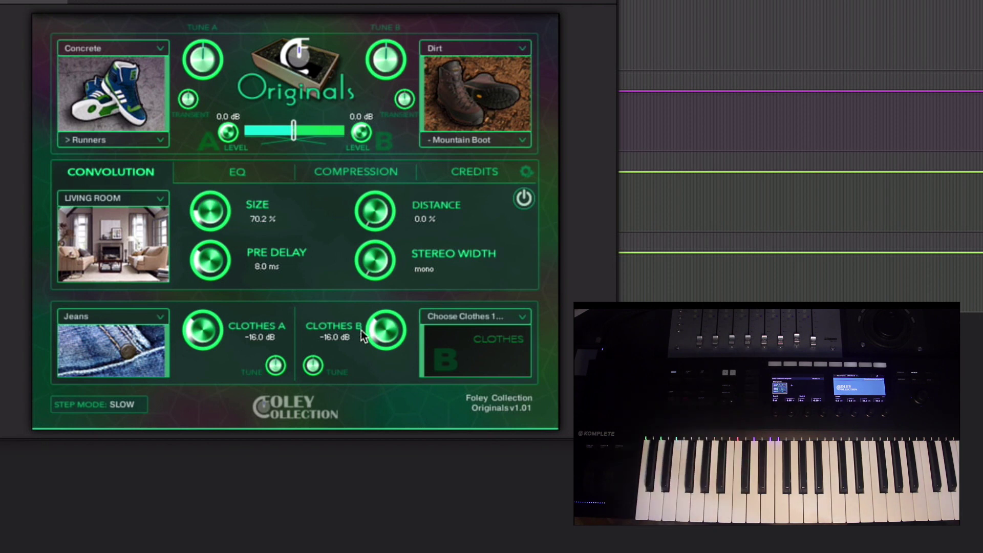
Choose Belt Buckle as the clothes B sound layer in Foley Collection Originals
{"action": "left_click", "coordinate": [452, 317]}
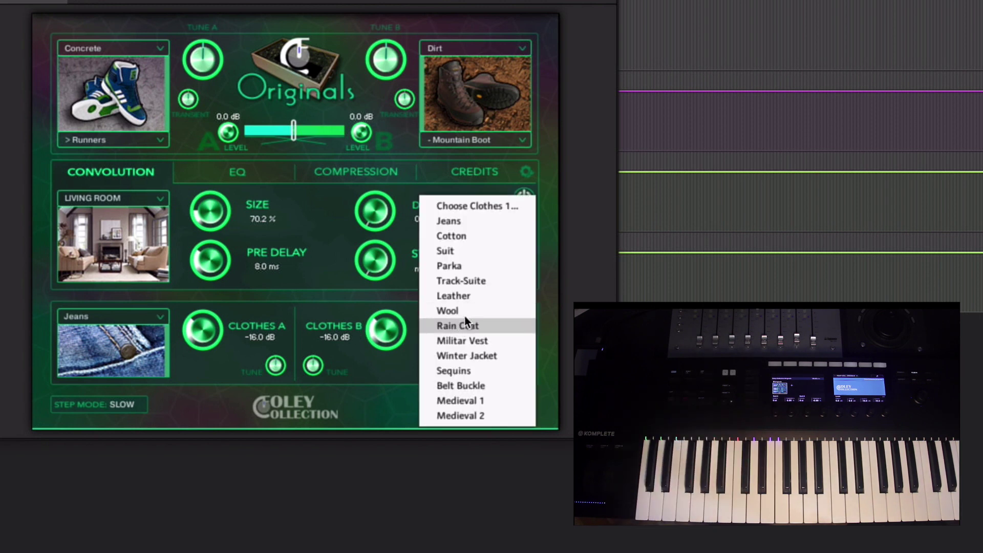
{"action": "left_click", "coordinate": [493, 384]}
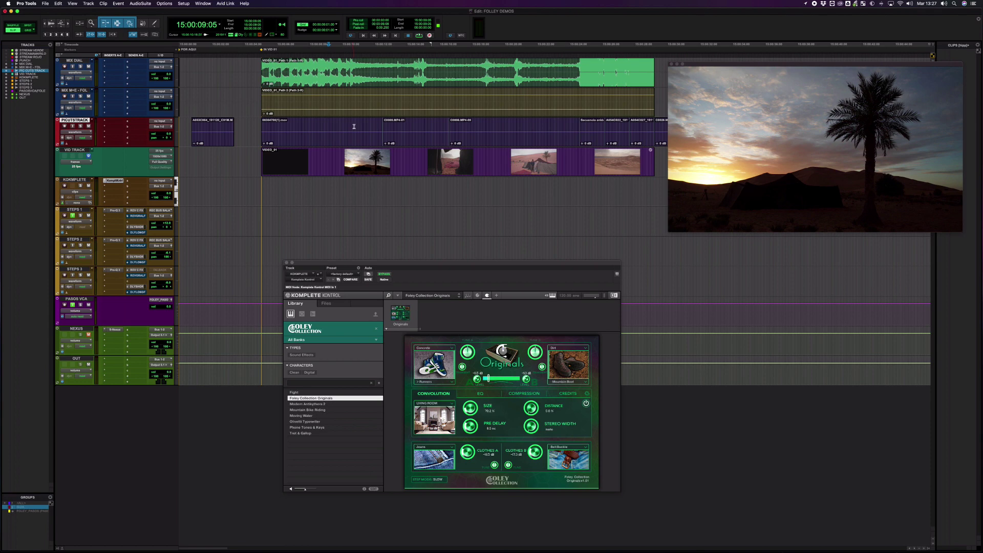
Place the edit cursor at 15:00:11:00 on the picture-cut track and play the desert scene from there
{"action": "left_click", "coordinate": [354, 126]}
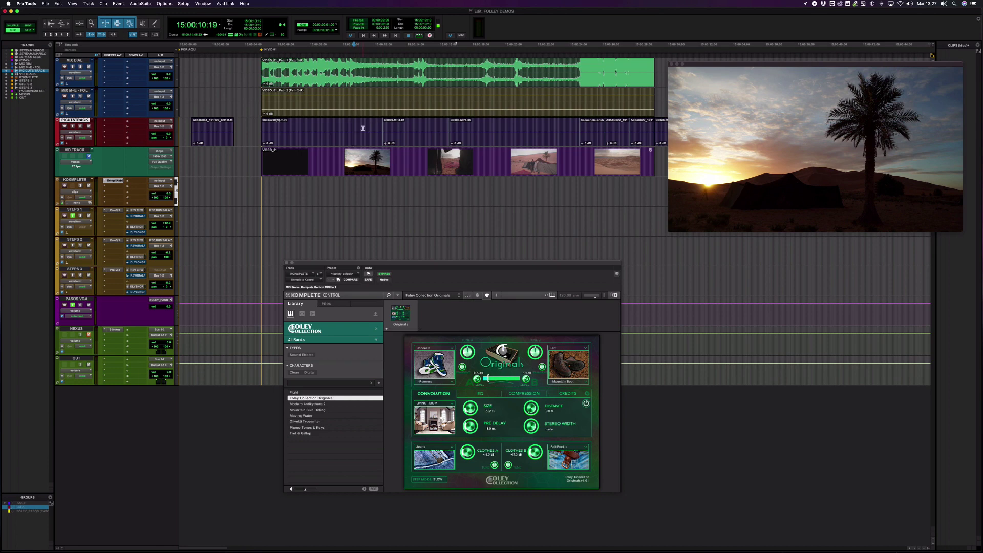
{"action": "left_click", "coordinate": [358, 128]}
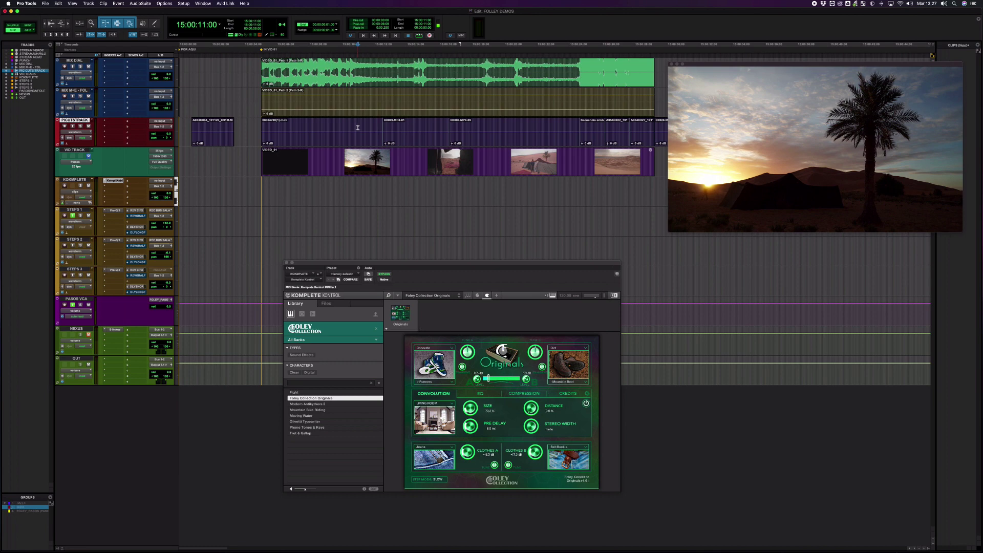
{"action": "key", "text": "space"}
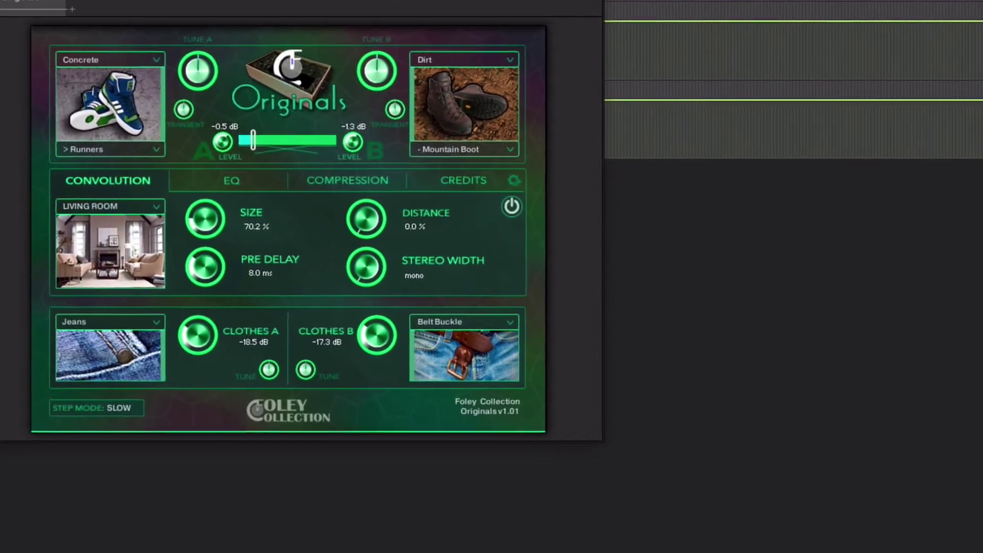
Set surface A to Sand, try its Runners and Mountain Boot shoes, and settle on Puma Runners
{"action": "left_click", "coordinate": [99, 48]}
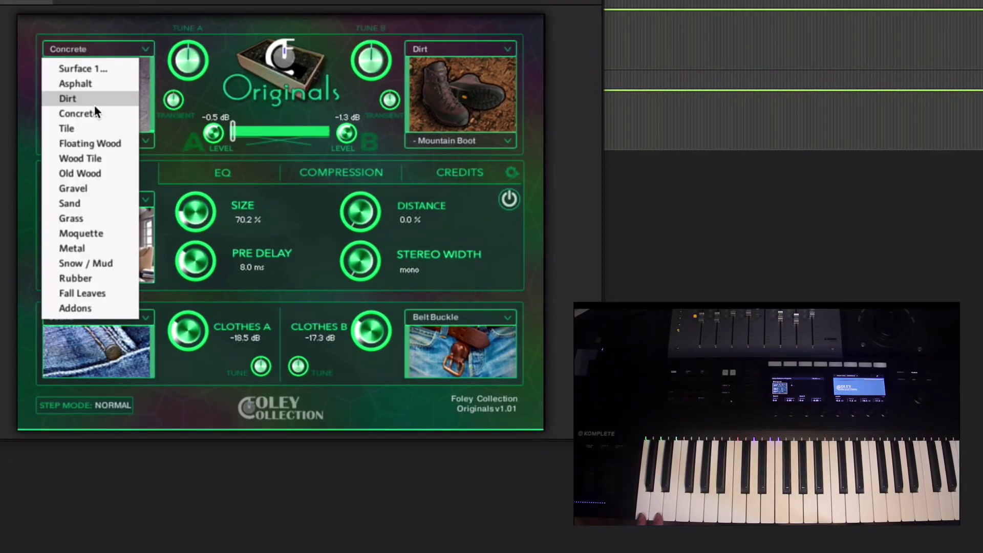
{"action": "left_click", "coordinate": [99, 203]}
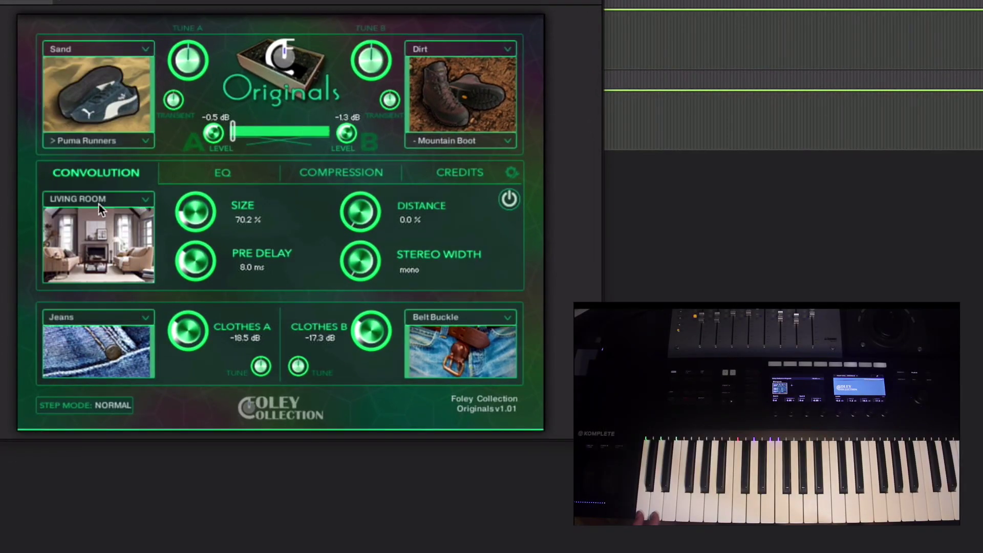
{"action": "left_click", "coordinate": [107, 140]}
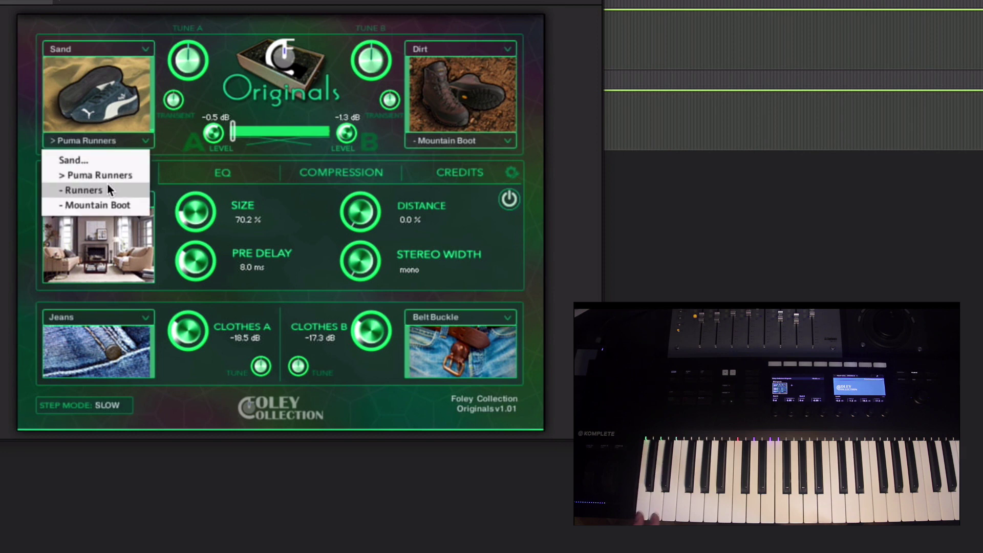
{"action": "left_click", "coordinate": [107, 189]}
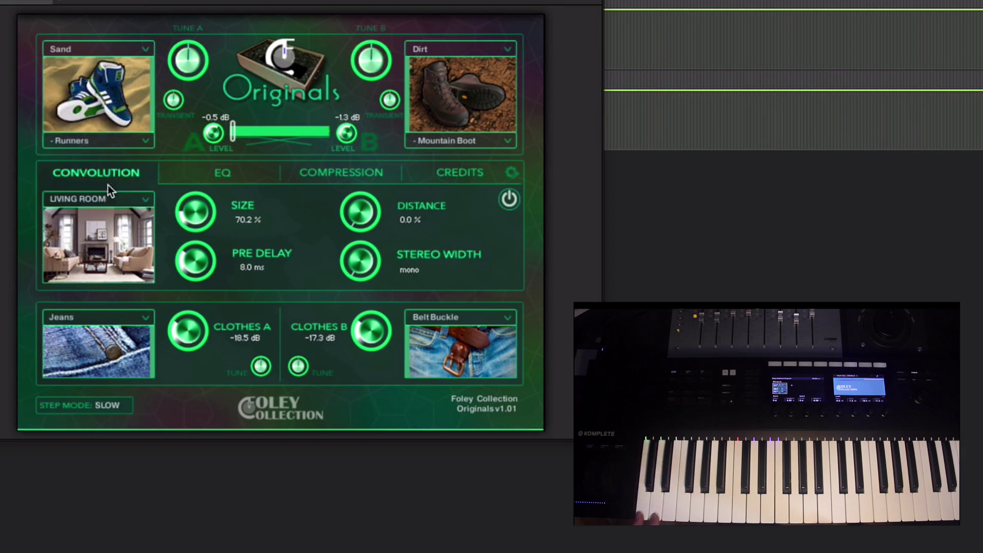
{"action": "left_click", "coordinate": [115, 145]}
{"action": "left_click", "coordinate": [133, 204]}
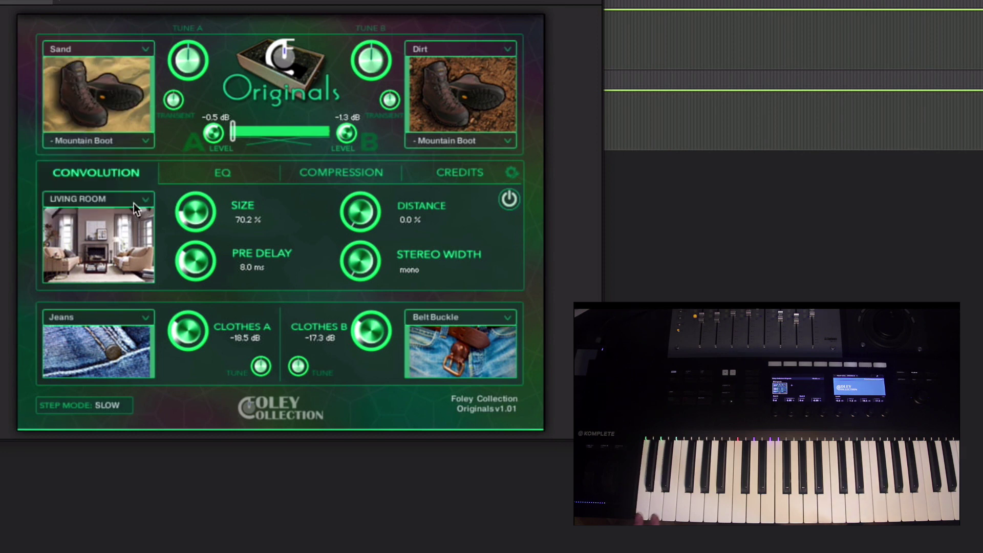
{"action": "left_click", "coordinate": [130, 141]}
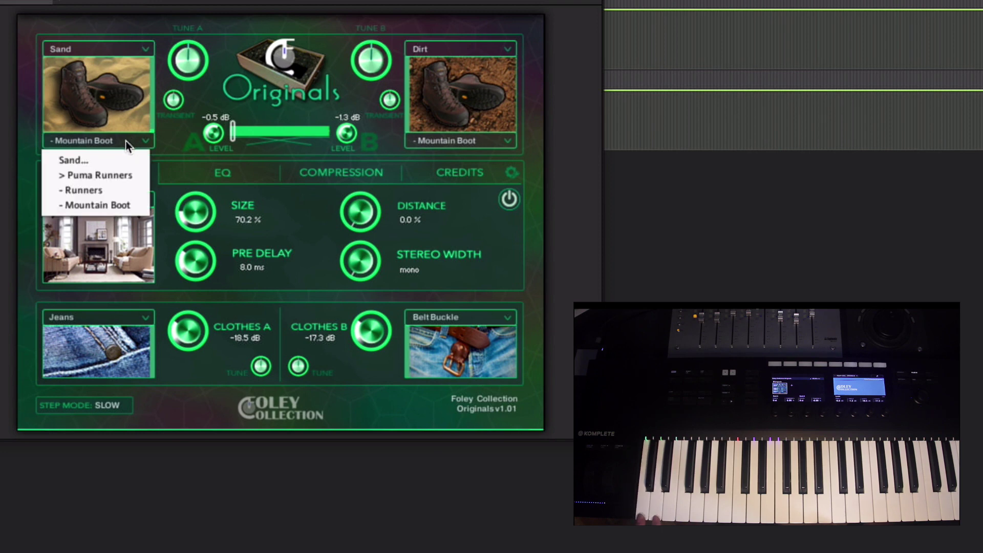
{"action": "left_click", "coordinate": [115, 174]}
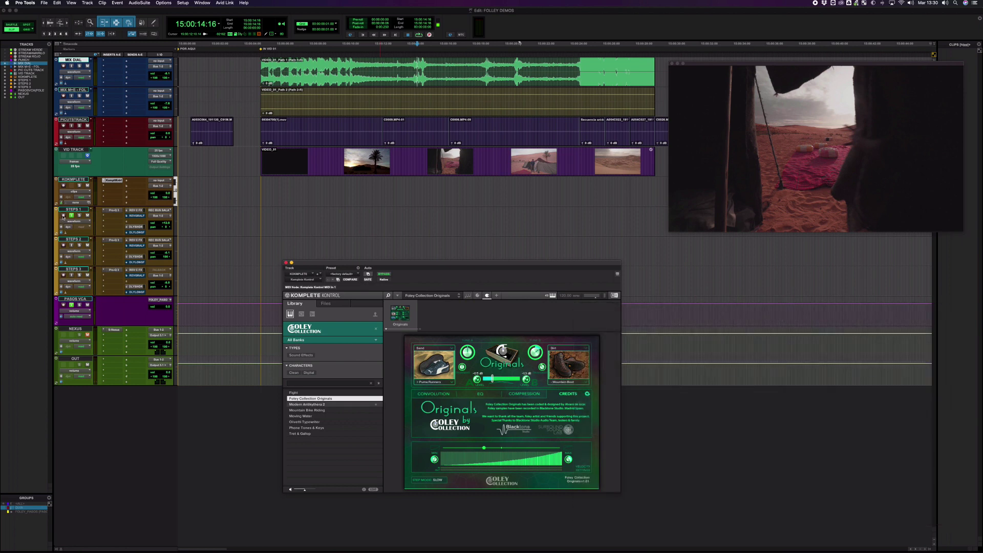
Record a footstep take on the STEPS 1 track against the desert video and stop the recording pass
{"action": "left_click", "coordinate": [384, 188]}
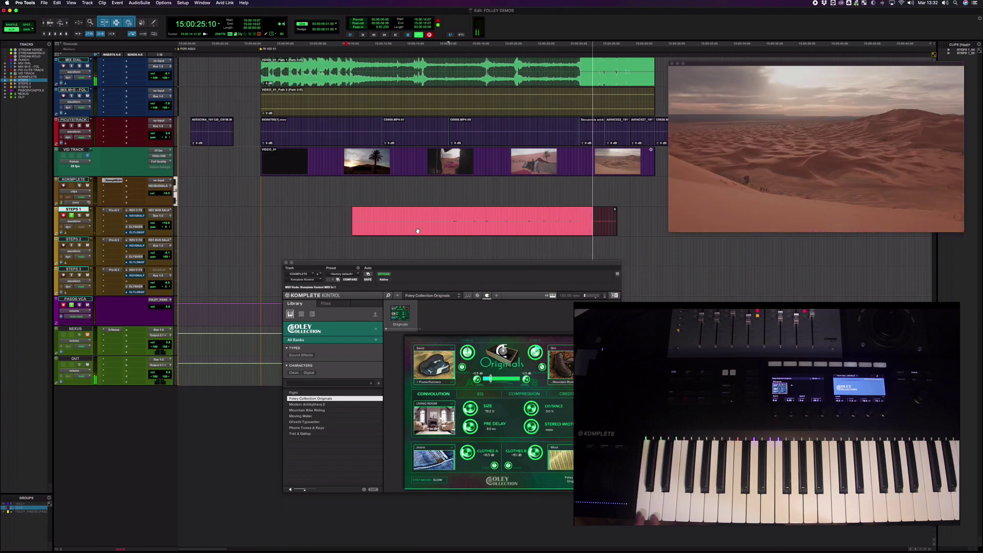
{"action": "key", "text": "space"}
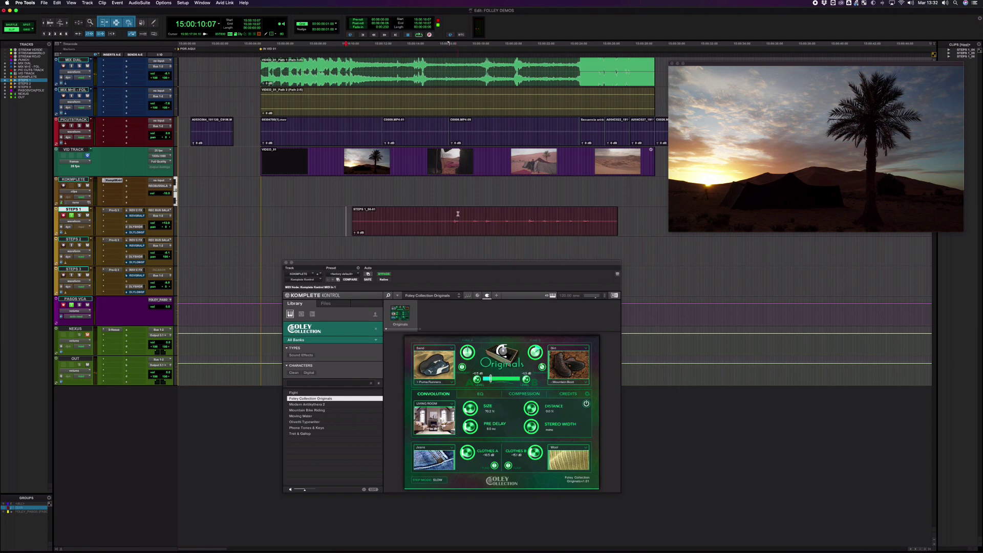
Delete the tail of the recorded STEPS 1 clip from about 15:00:24:16 and move the remaining clip to the STEPS 2 track
{"action": "key", "text": "r"}
{"action": "key", "text": "t"}
{"action": "left_click_drag", "start_coordinate": [579, 216], "coordinate": [627, 219]}
{"action": "key", "text": "Delete"}
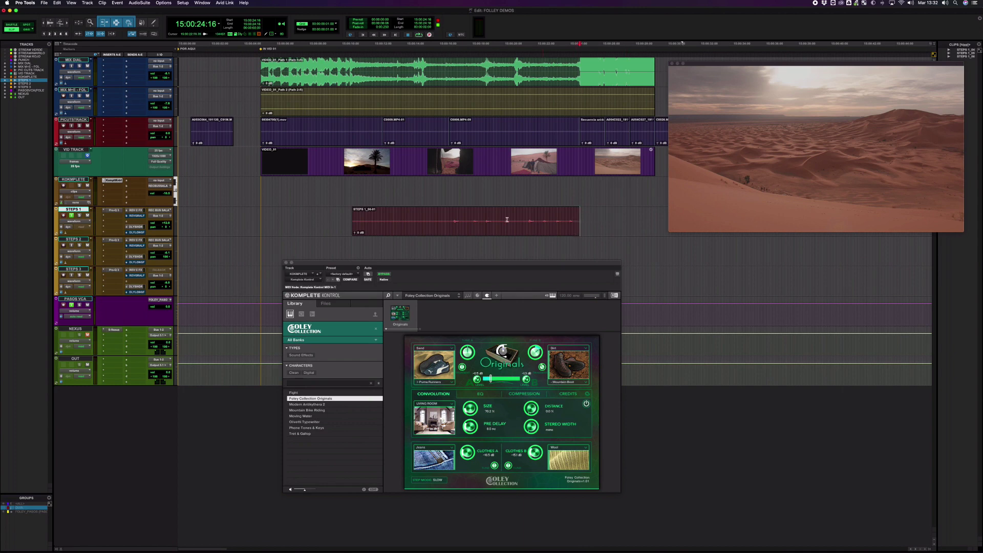
{"action": "left_click", "coordinate": [448, 227]}
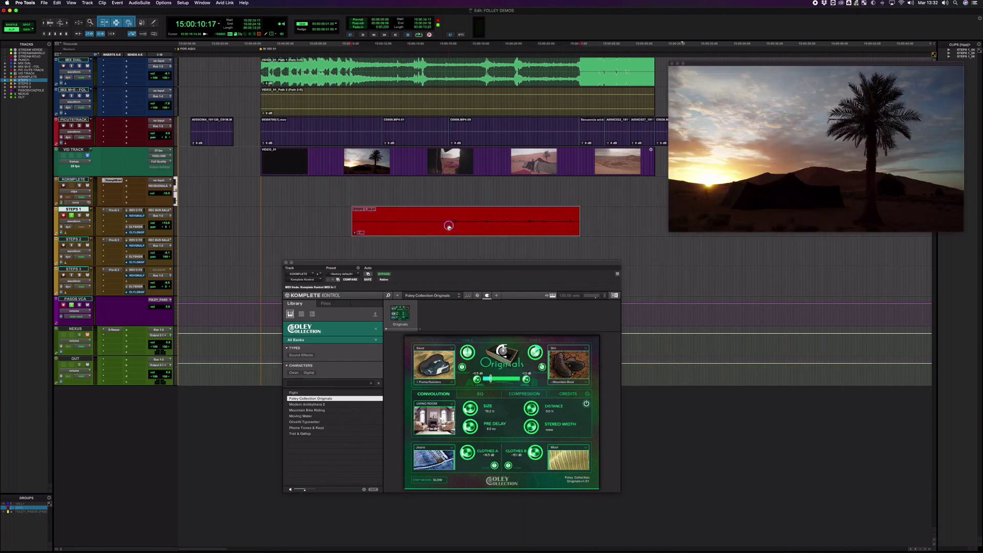
{"action": "left_click_drag", "start_coordinate": [449, 227], "coordinate": [447, 238]}
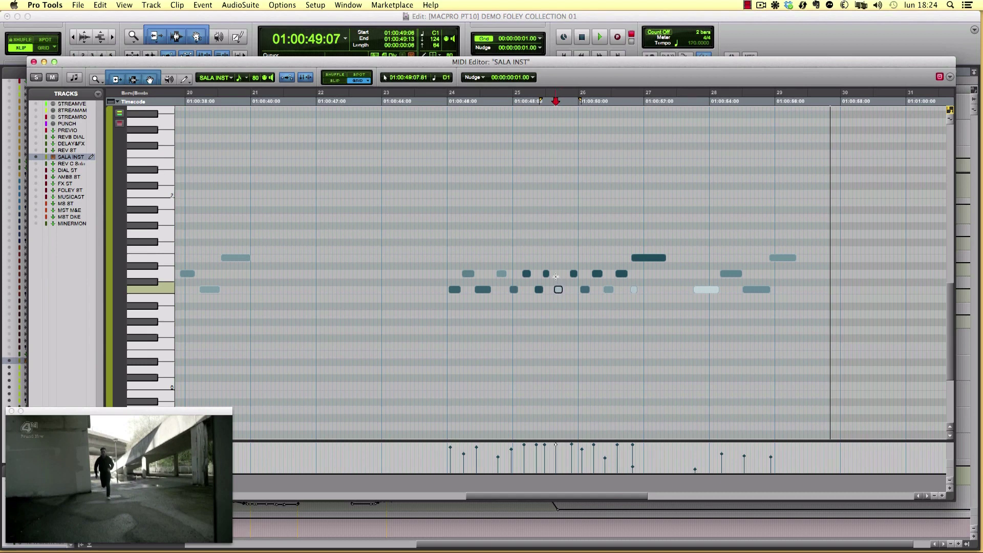
Play the running footstep notes of SALA INST in the MIDI Editor from 01:00:45:18, then stop playback
{"action": "left_click", "coordinate": [438, 241]}
{"action": "key", "text": "space"}
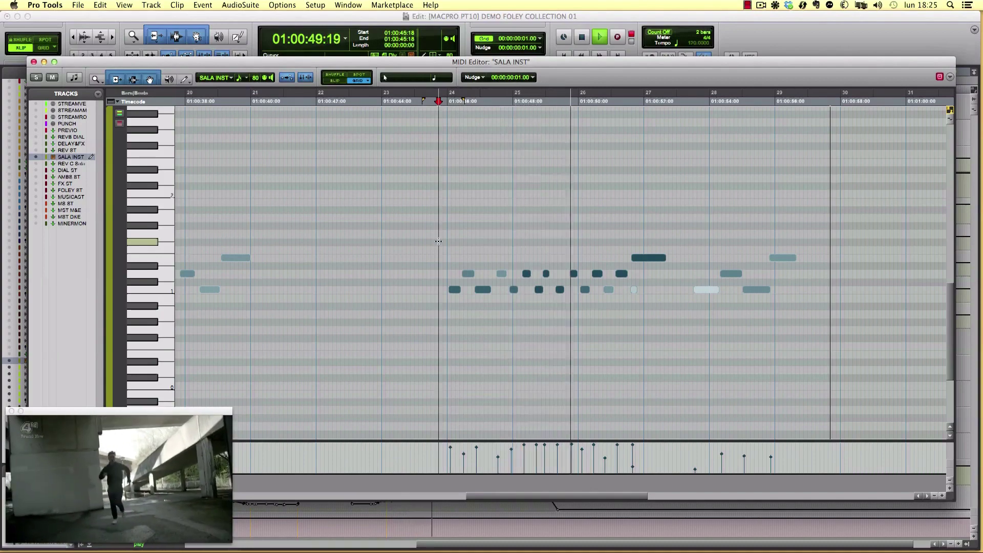
{"action": "key", "text": "space"}
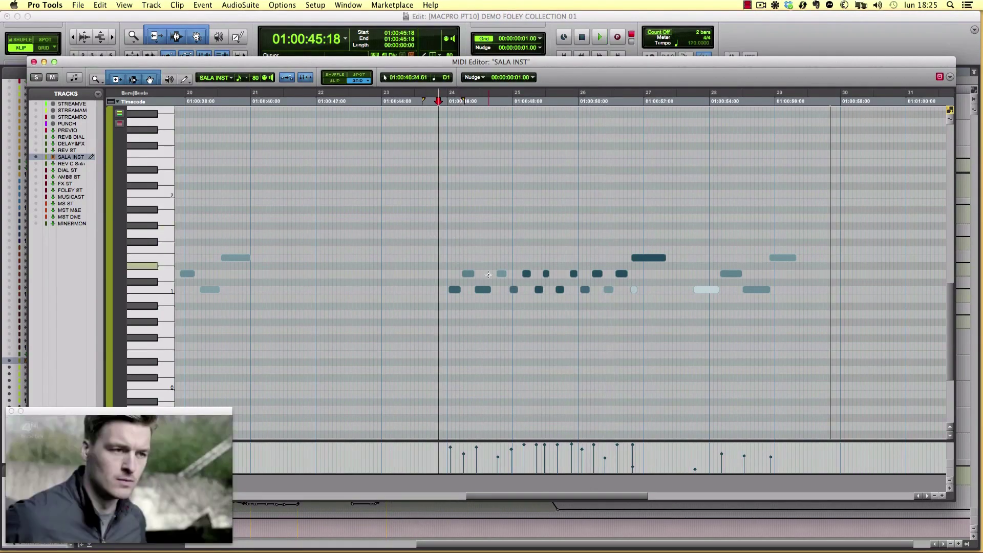
Retime three running footstep notes to the picture: the D1 note to 01:00:49:00 and the neighbouring C1 notes to 01:00:48:15 and 01:00:49:06
{"action": "left_click", "coordinate": [538, 260]}
{"action": "key", "text": "t"}
{"action": "key", "text": "t"}
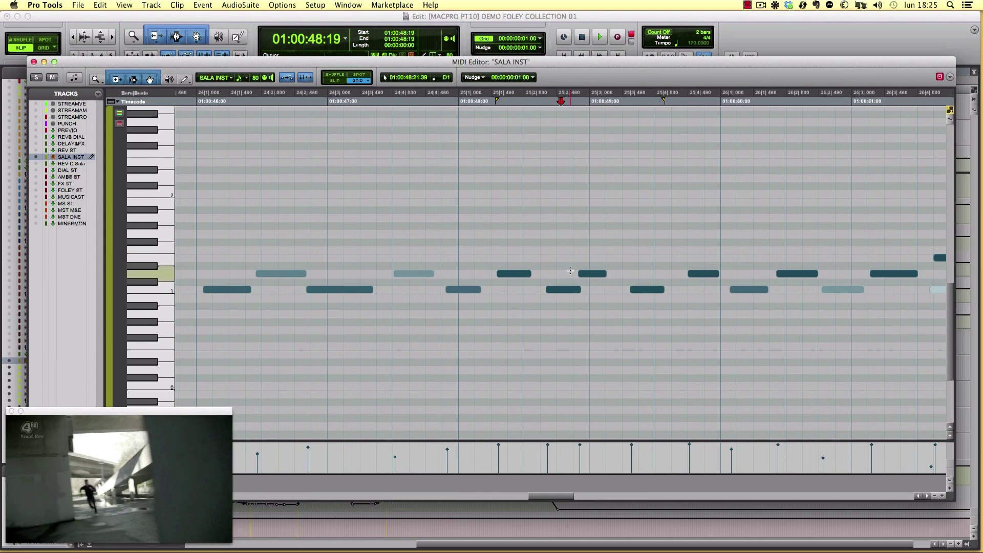
{"action": "left_click_drag", "start_coordinate": [589, 276], "coordinate": [592, 275]}
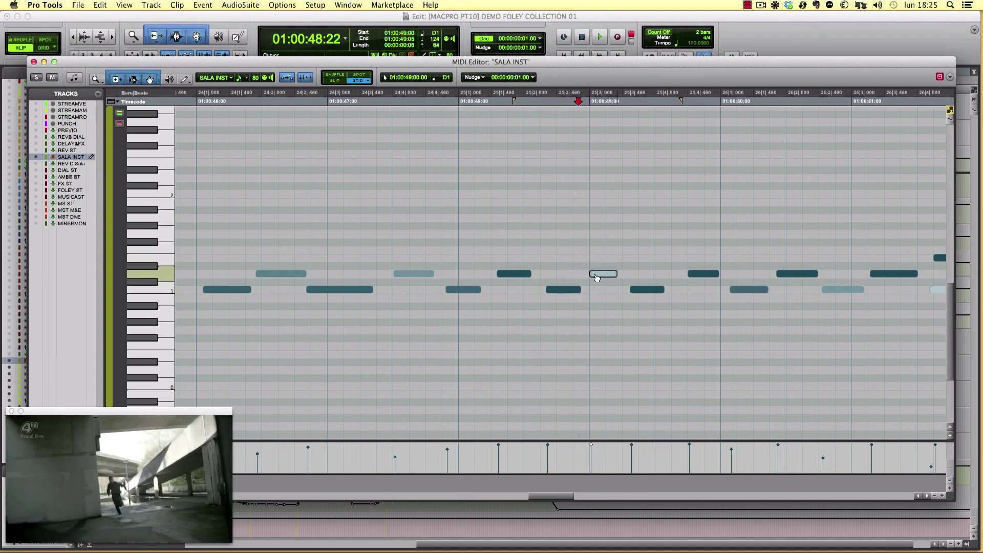
{"action": "left_click", "coordinate": [557, 291]}
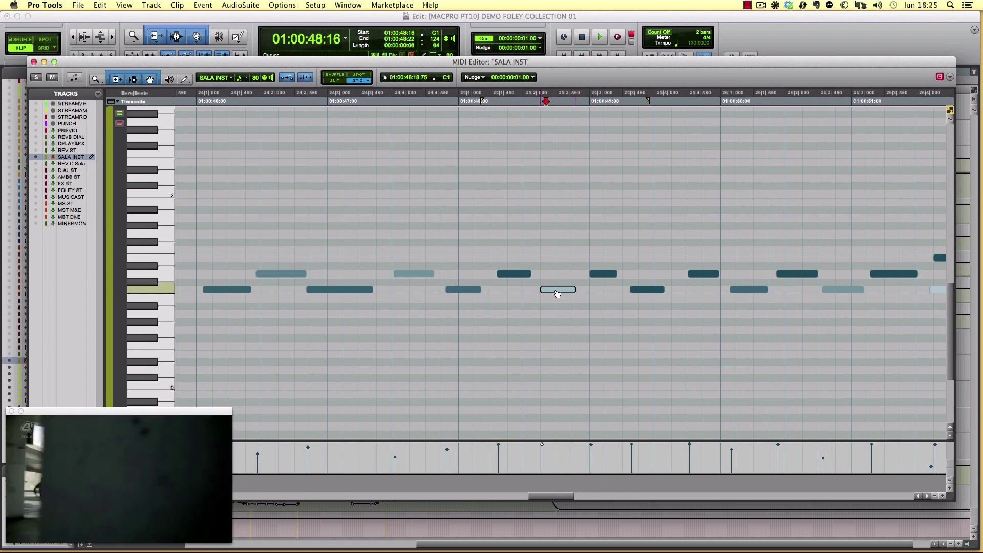
{"action": "left_click", "coordinate": [636, 292]}
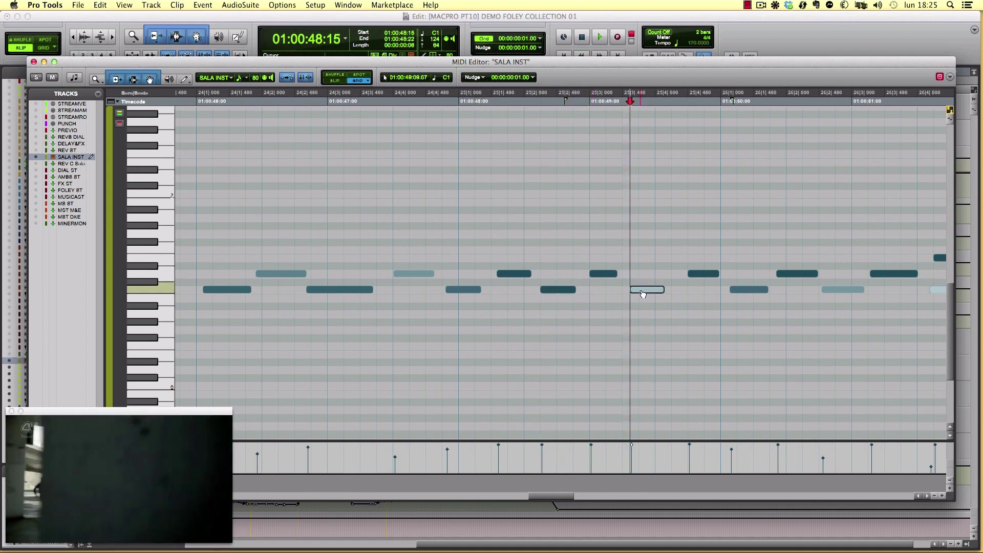
{"action": "left_click_drag", "start_coordinate": [643, 294], "coordinate": [642, 293]}
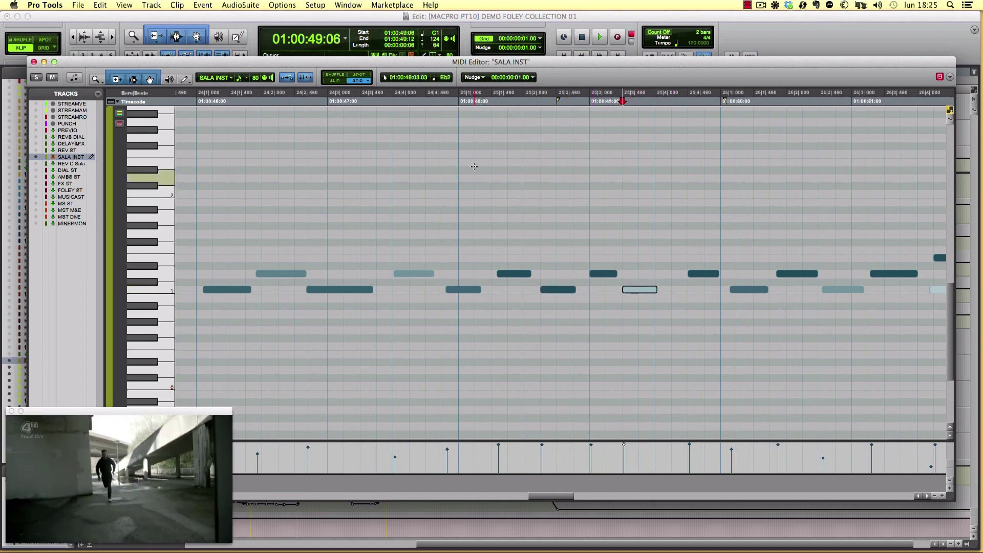
Play the retimed running footsteps from a point before bar 24 to check their sync with the picture
{"action": "left_click", "coordinate": [287, 203]}
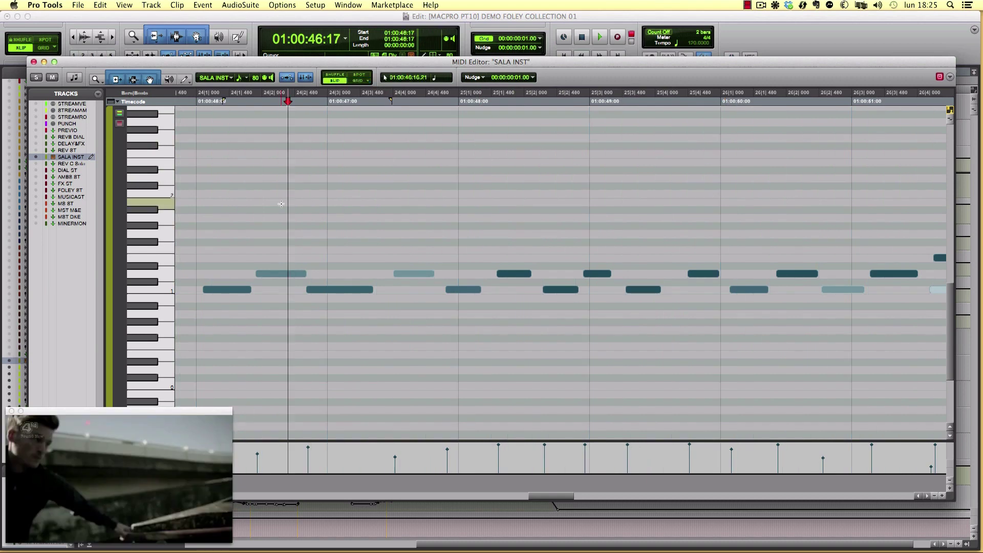
{"action": "key", "text": "r"}
{"action": "key", "text": "r"}
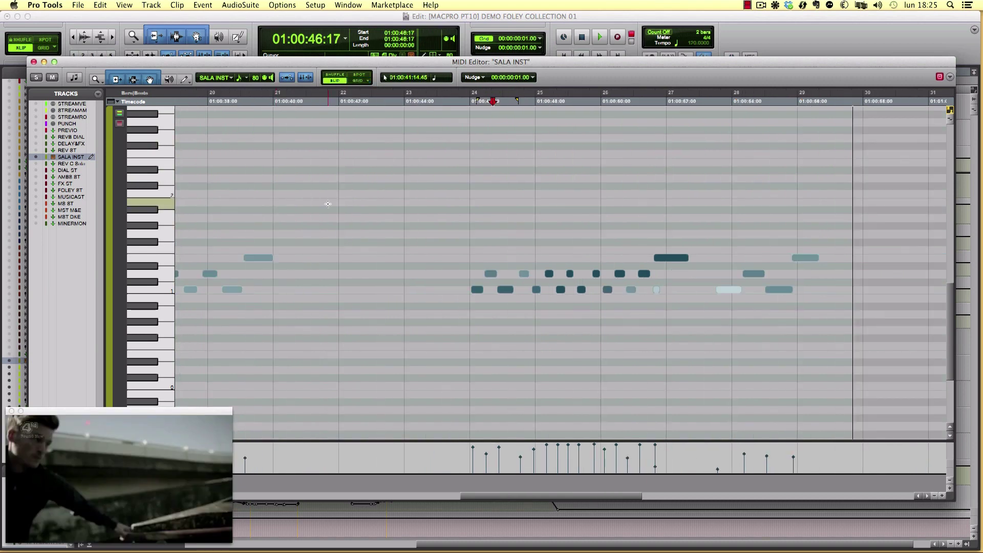
{"action": "left_click", "coordinate": [389, 202]}
{"action": "key", "text": "space"}
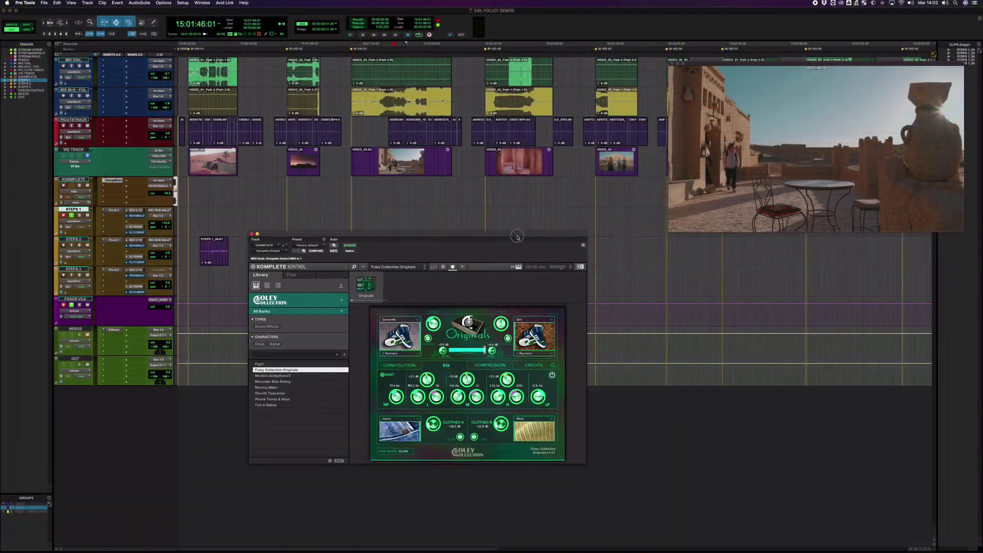
Move the Komplete Kontrol window clear of the tracks and place the edit cursor on the KOMPLETE track ahead of the VIDEO_03 street scene
{"action": "left_click_drag", "start_coordinate": [517, 237], "coordinate": [579, 308]}
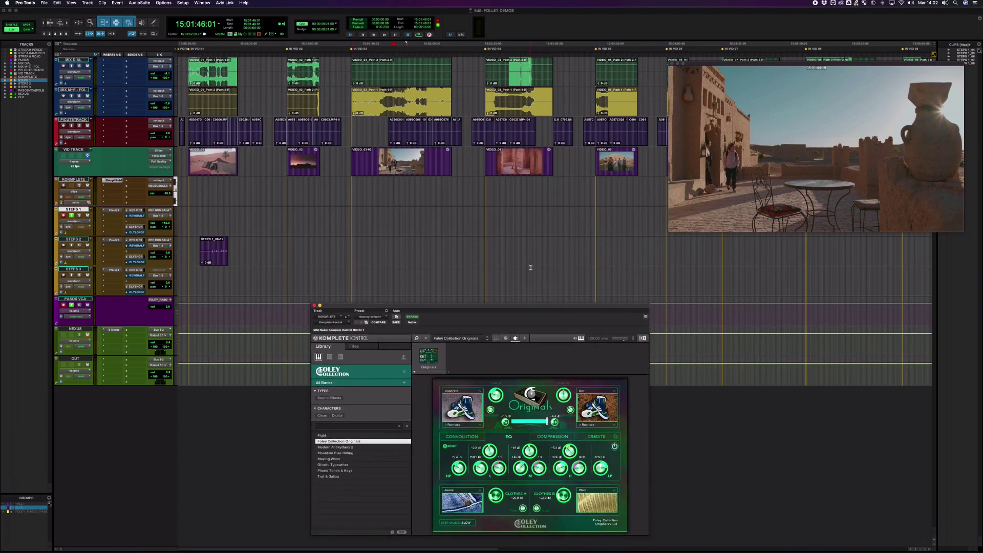
{"action": "key", "text": "super+bracketright"}
{"action": "key", "text": "super+bracketright"}
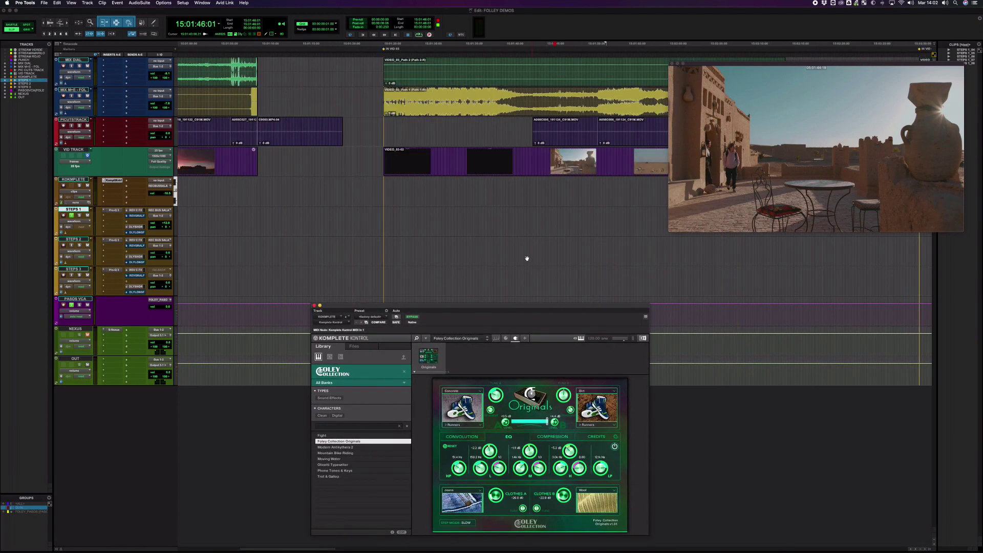
{"action": "left_click", "coordinate": [518, 188]}
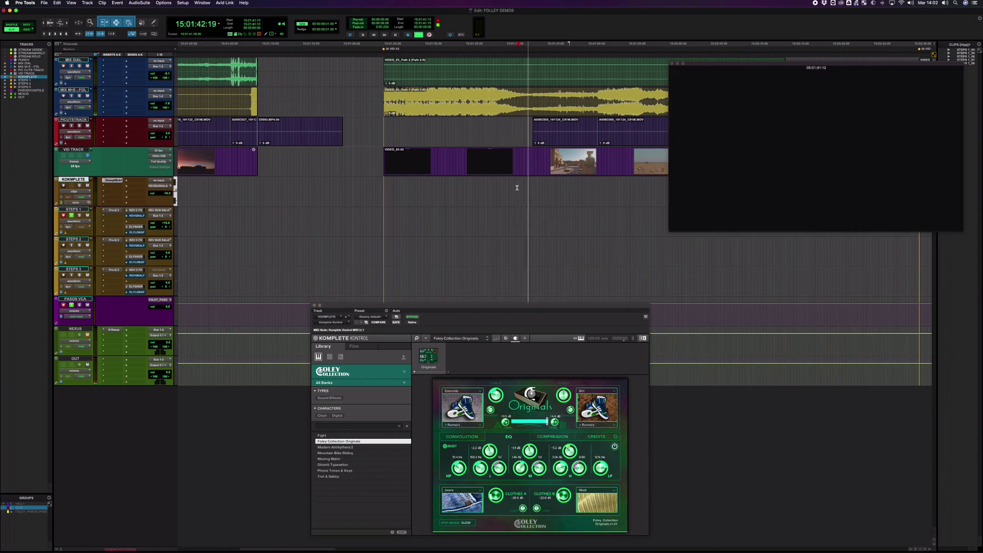